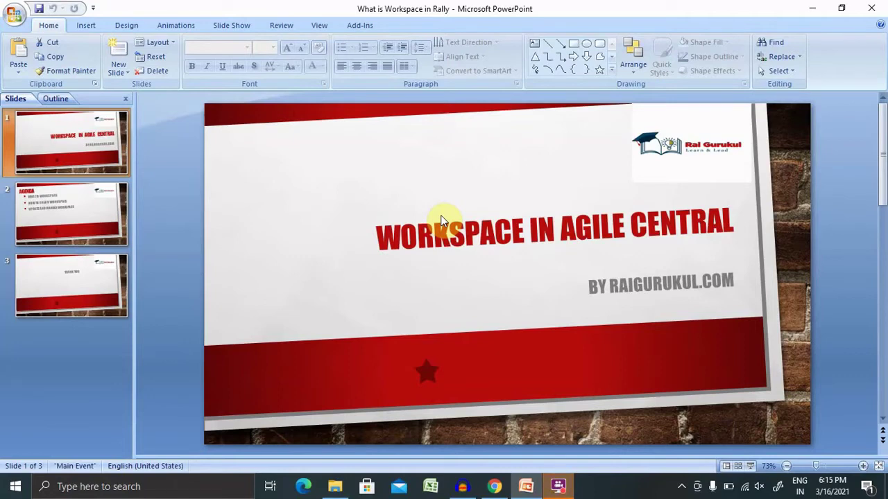
Step: Display the agenda slide of the presentation and switch to Rally in Chrome
{"action": "left_click", "coordinate": [95, 213]}
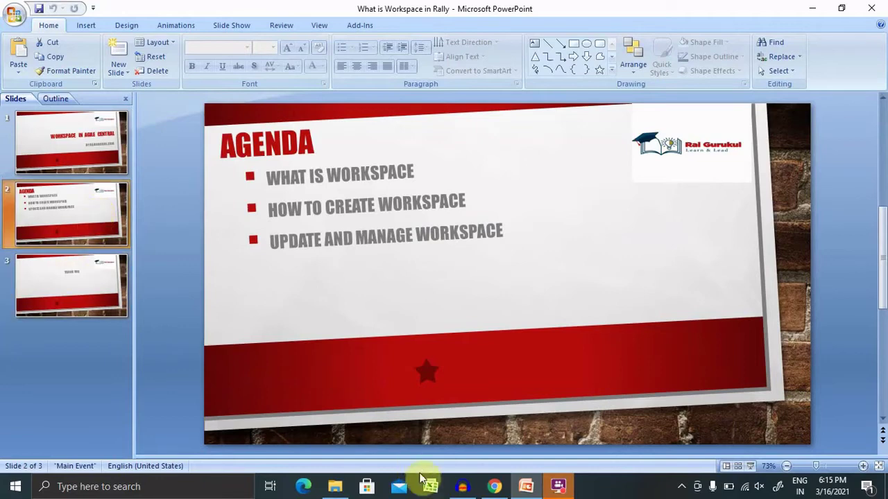
{"action": "left_click", "coordinate": [490, 486]}
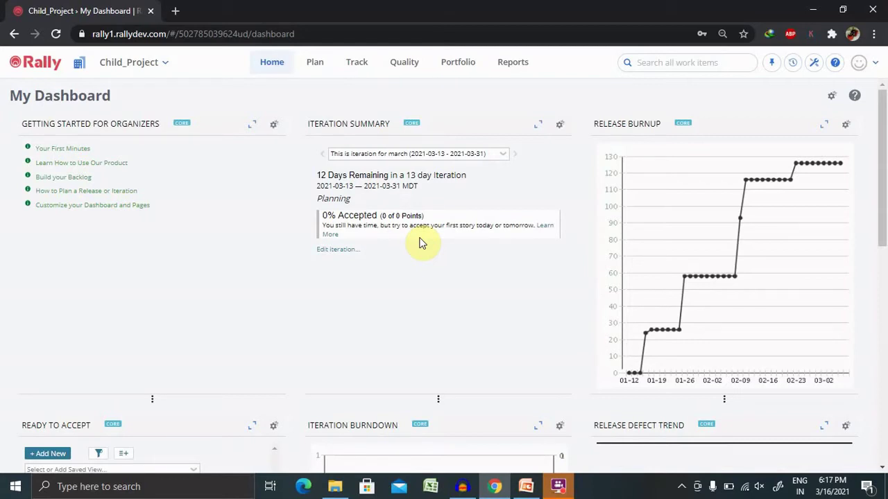
Step: Open the Workspaces & Projects administration page and expand Workspace 1 to list its projects
{"action": "left_click", "coordinate": [810, 66]}
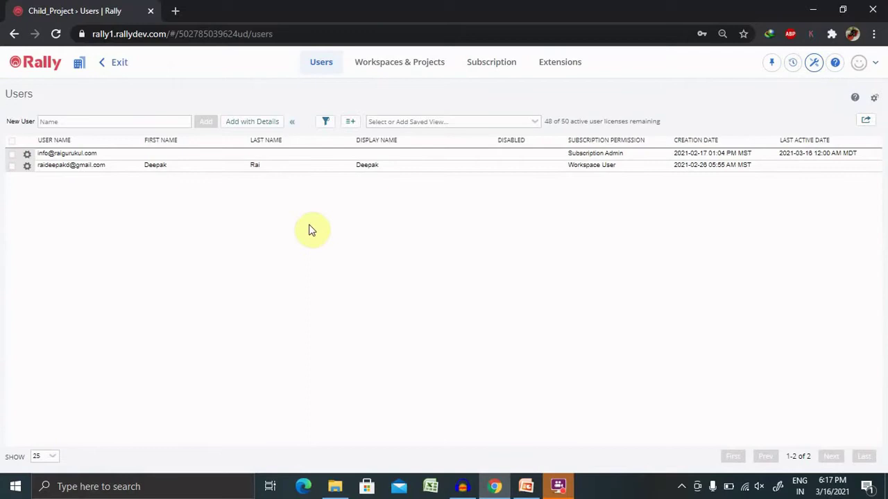
{"action": "left_click", "coordinate": [404, 67]}
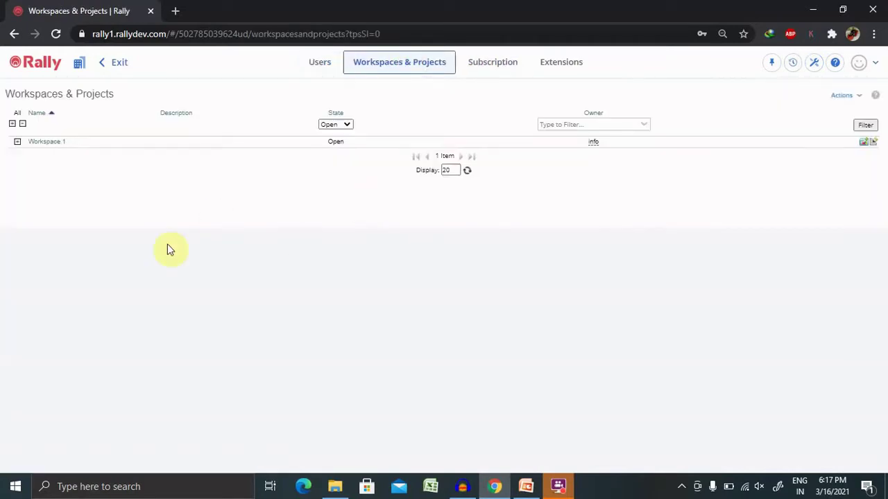
{"action": "left_click", "coordinate": [17, 143]}
Step: Open the form for creating a new workspace and inspect its name, description and state fields
{"action": "left_click", "coordinate": [847, 96]}
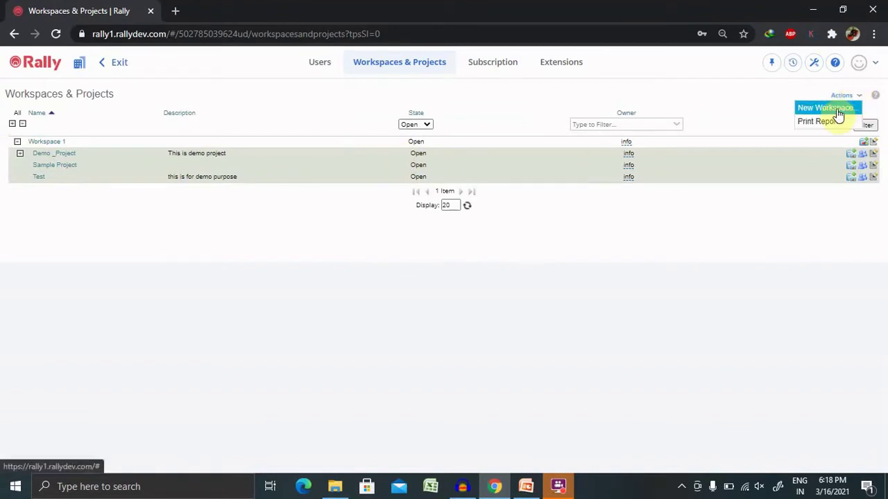
{"action": "left_click", "coordinate": [838, 111]}
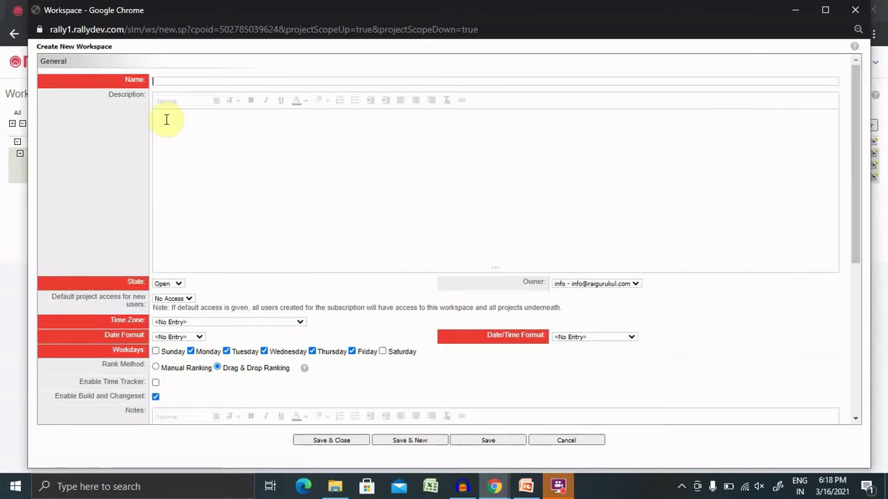
{"action": "left_click", "coordinate": [213, 81]}
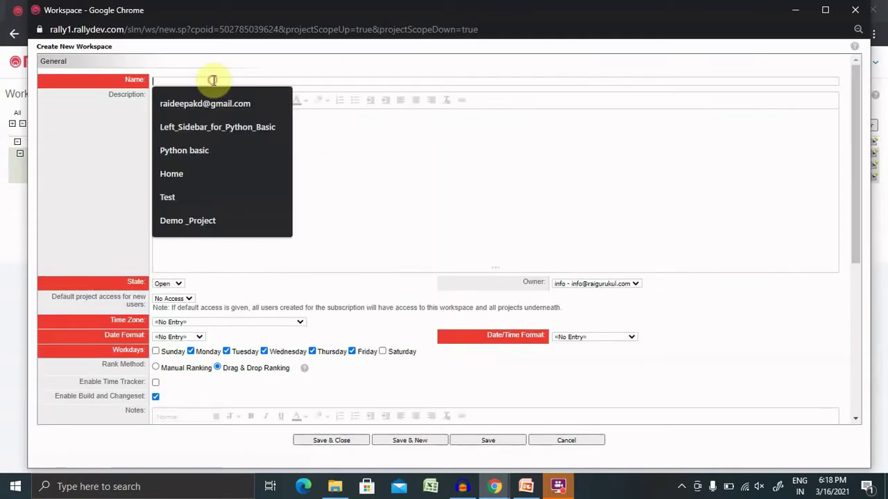
{"action": "left_click", "coordinate": [355, 173]}
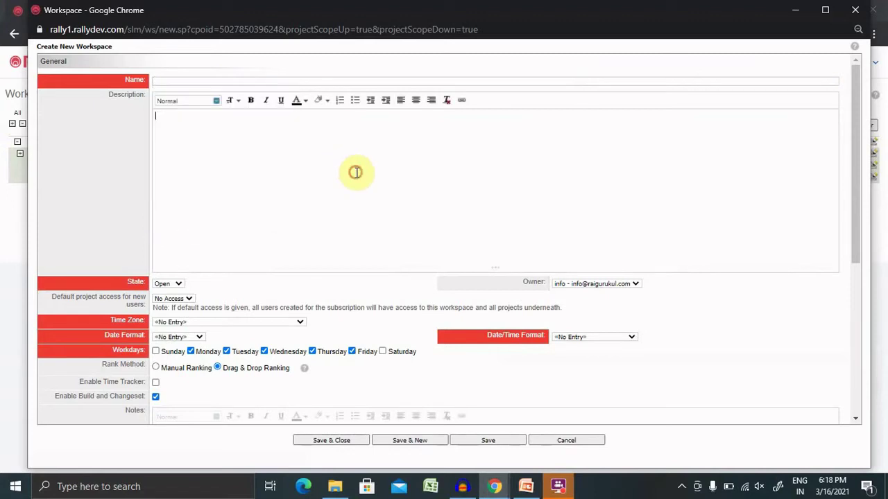
{"action": "left_click", "coordinate": [178, 284]}
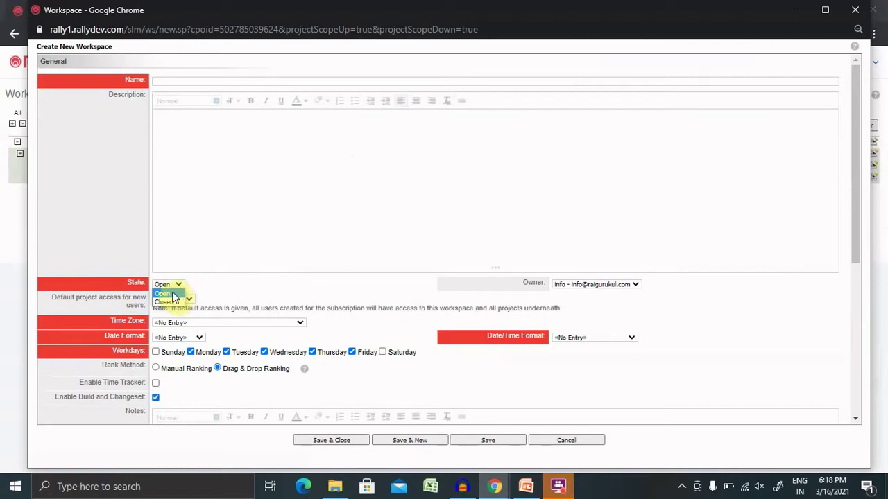
{"action": "left_click", "coordinate": [220, 287]}
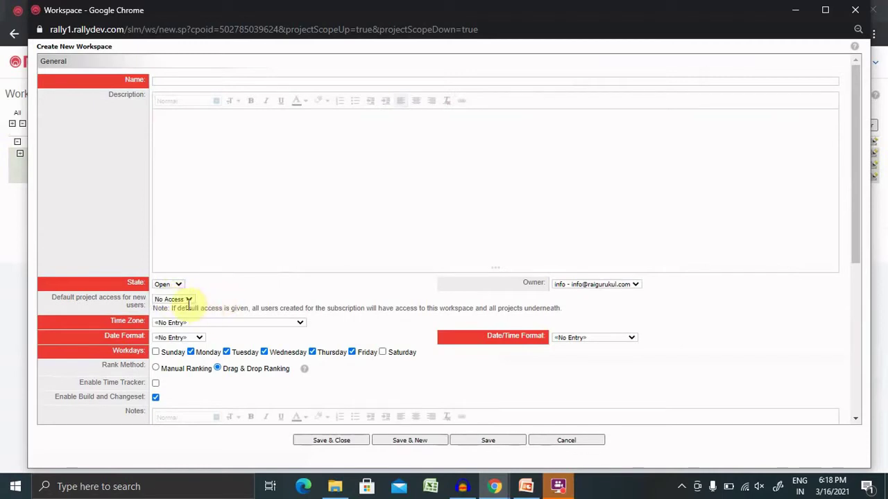
Step: Review the default project access and date format choices for the new workspace and cancel its creation
{"action": "left_click", "coordinate": [189, 300]}
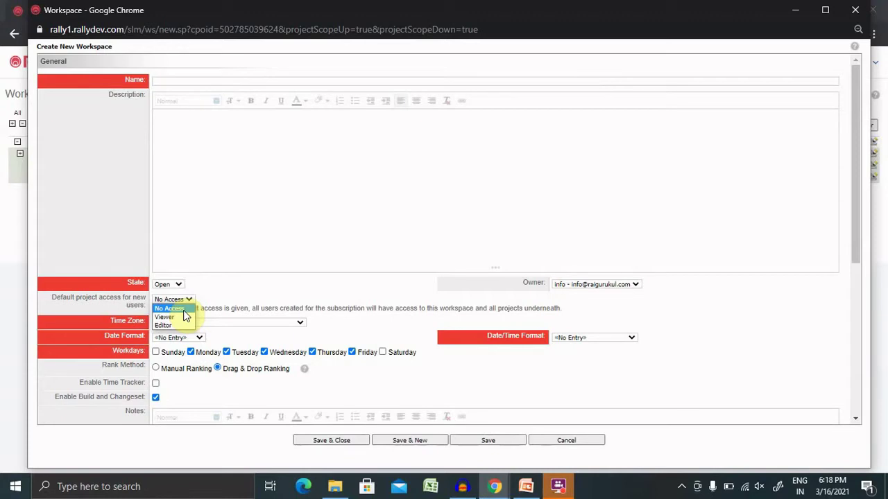
{"action": "left_click", "coordinate": [340, 321]}
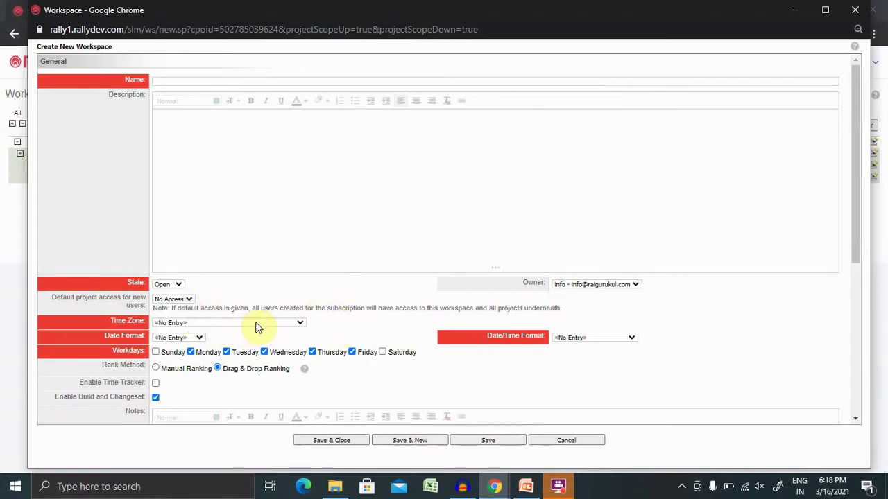
{"action": "left_click", "coordinate": [195, 339]}
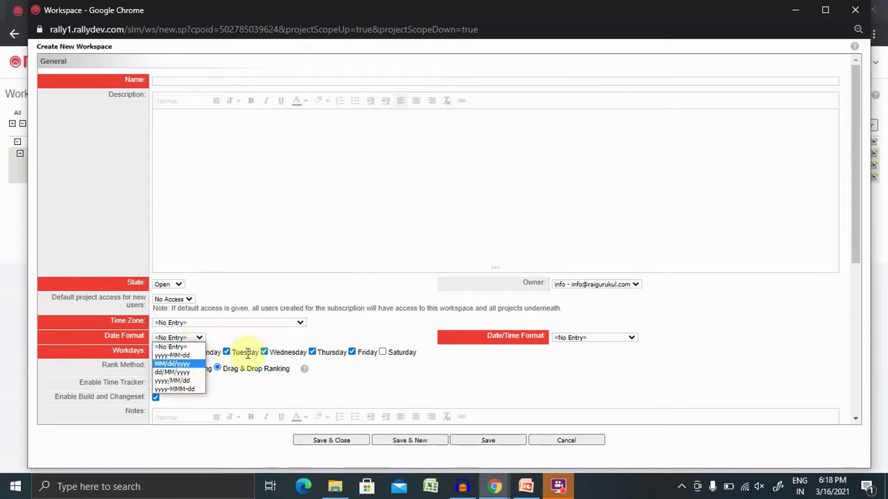
{"action": "left_click", "coordinate": [504, 390]}
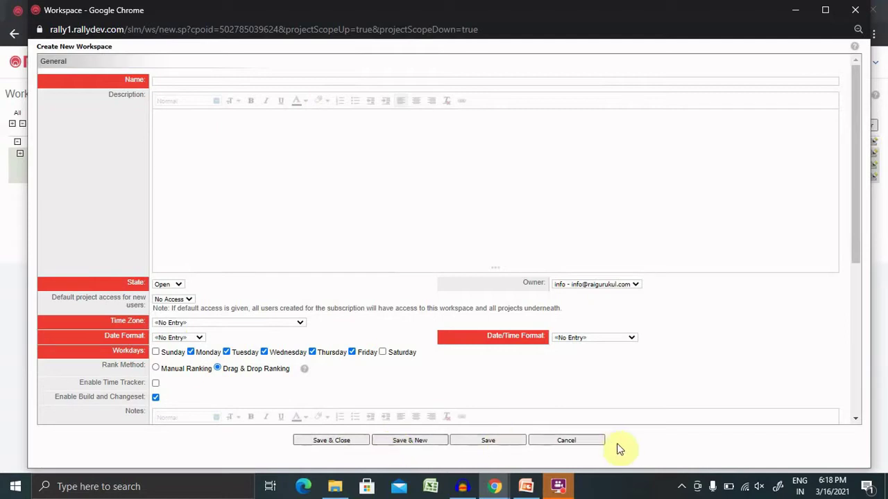
{"action": "left_click", "coordinate": [582, 443]}
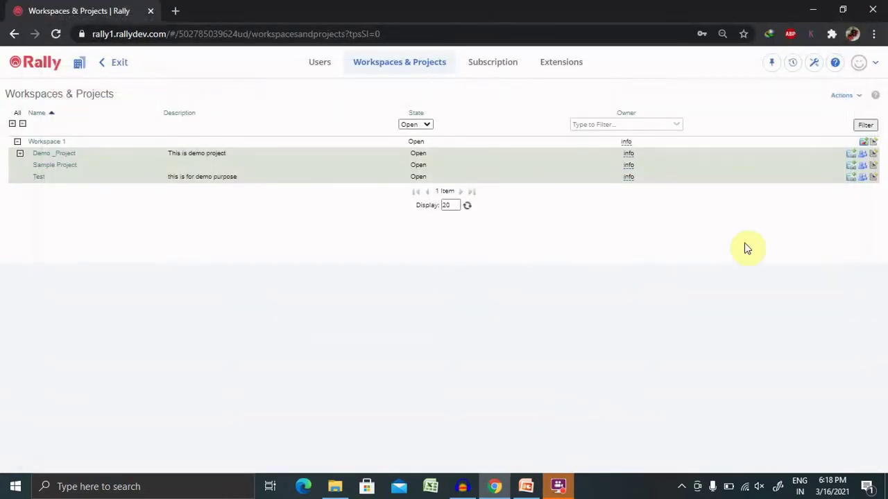
Step: Open the details of Workspace 1 and review the actions available for the workspace
{"action": "left_click", "coordinate": [45, 142]}
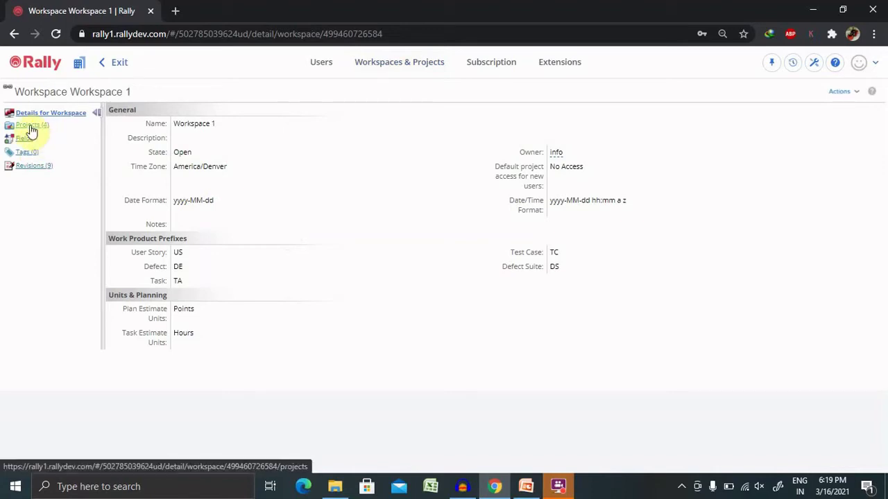
{"action": "left_click", "coordinate": [851, 93]}
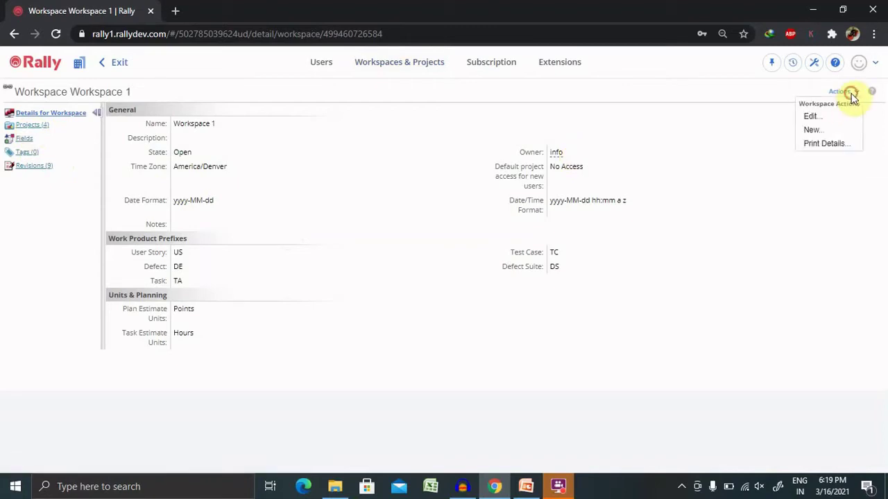
{"action": "left_click", "coordinate": [836, 147]}
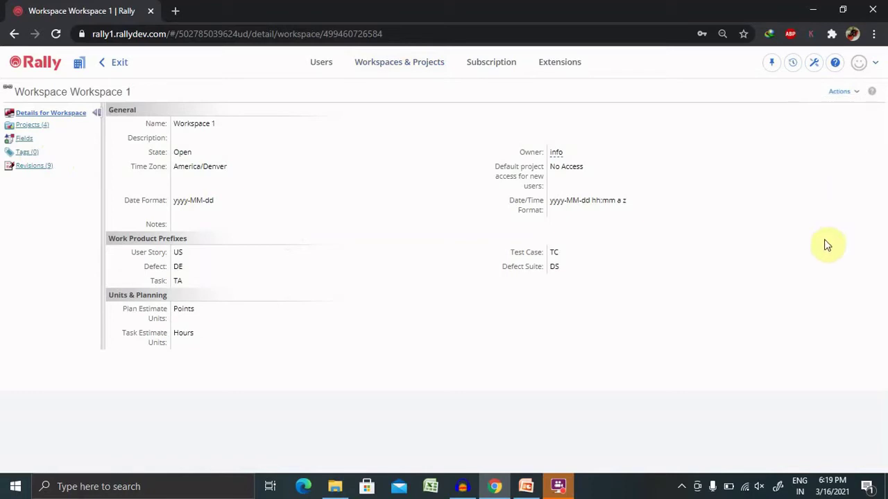
{"action": "left_click", "coordinate": [850, 91]}
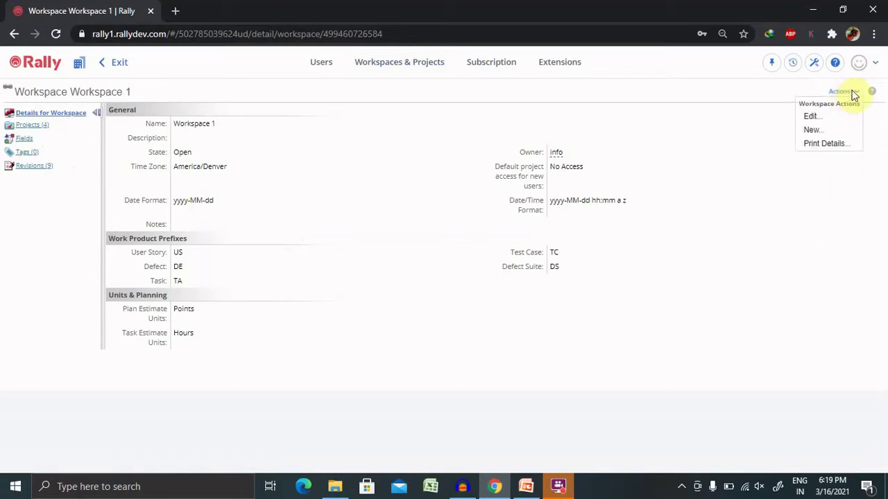
{"action": "left_click", "coordinate": [810, 130]}
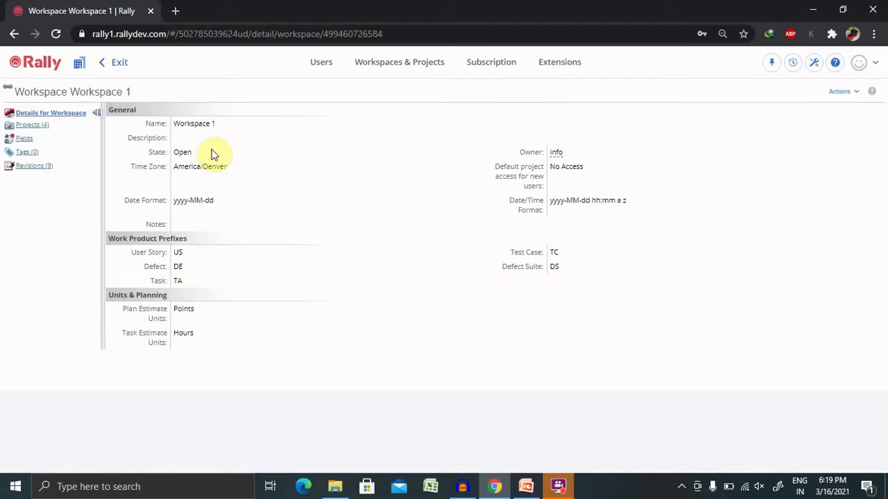
Step: View the projects and the defect fields of Workspace 1 and return to its details
{"action": "left_click", "coordinate": [35, 127]}
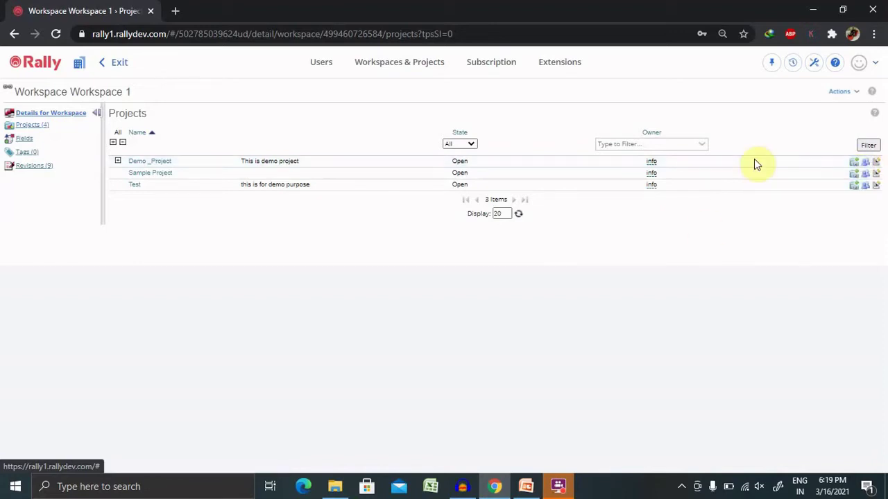
{"action": "left_click", "coordinate": [24, 138]}
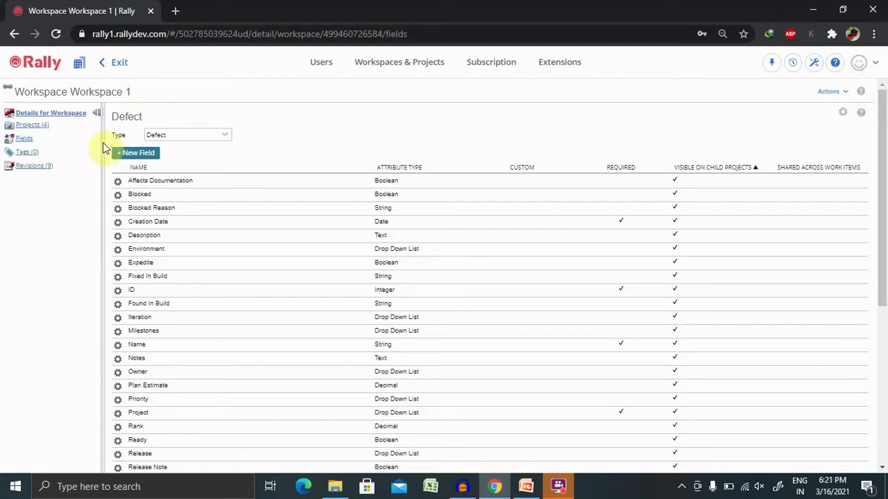
{"action": "left_click", "coordinate": [44, 115]}
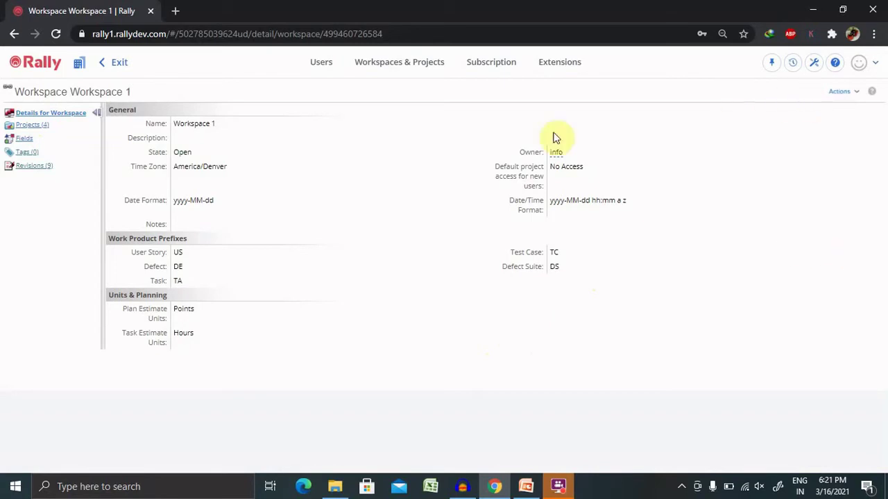
Step: Open Demo _Project for editing from Workspace 1's project list, look through the form and close it without saving
{"action": "left_click", "coordinate": [30, 125]}
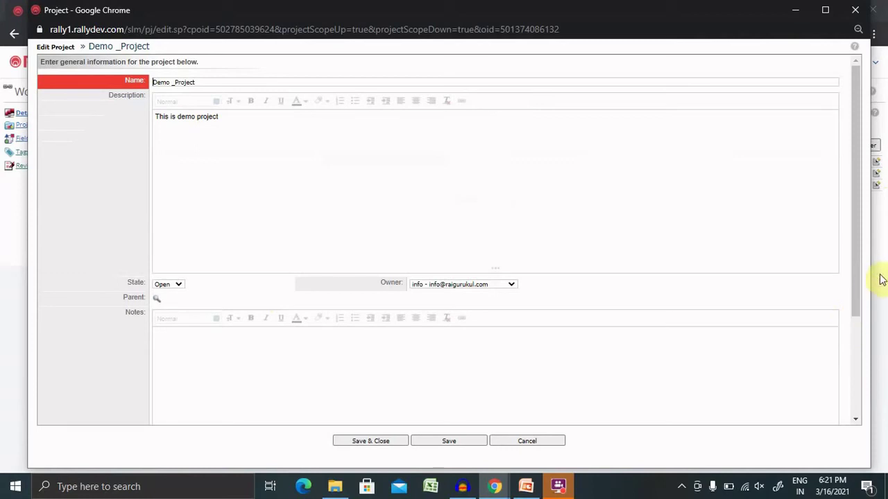
{"action": "left_click_drag", "start_coordinate": [860, 268], "coordinate": [787, 86]}
{"action": "left_click", "coordinate": [855, 10]}
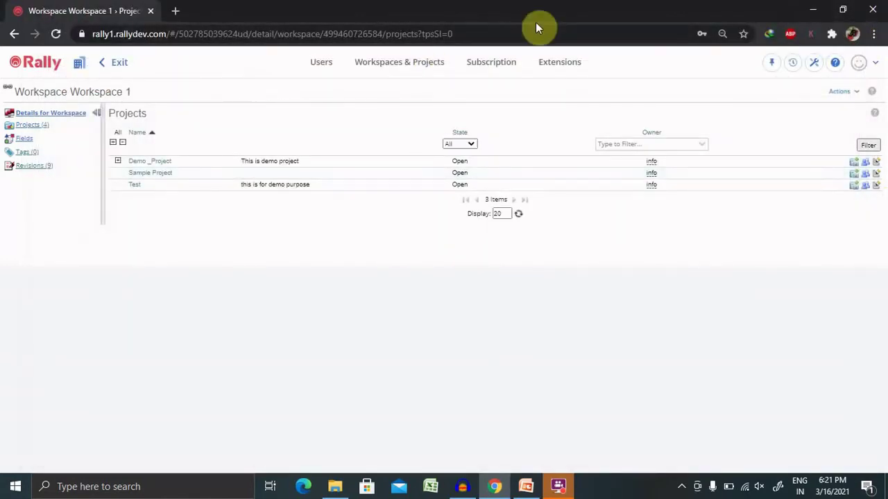
Step: View the subscription's user list and return to the Workspaces & Projects list
{"action": "left_click", "coordinate": [321, 64]}
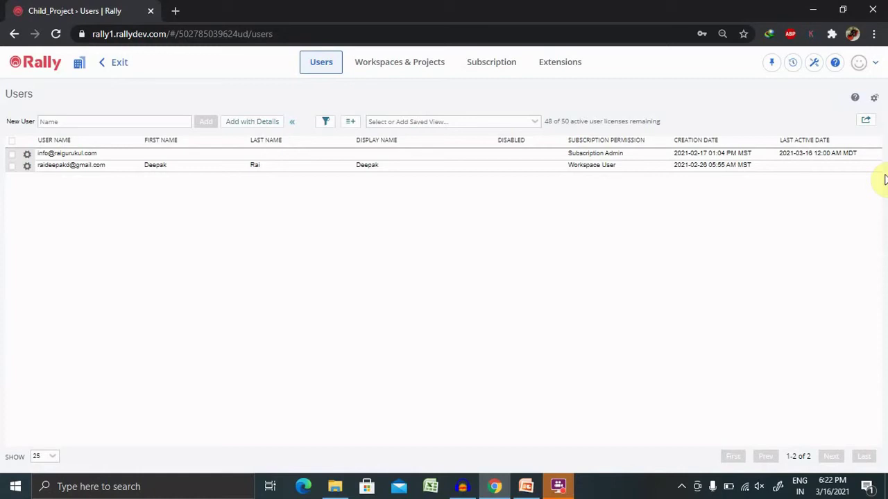
{"action": "left_click", "coordinate": [389, 75]}
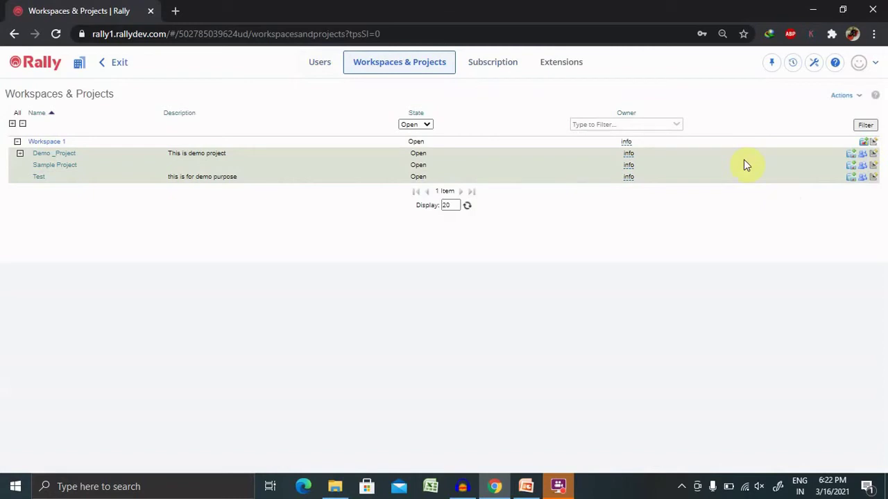
Step: Open Sample Project for editing, review its state, notes and workflow settings, and cancel the edit
{"action": "left_click", "coordinate": [873, 165]}
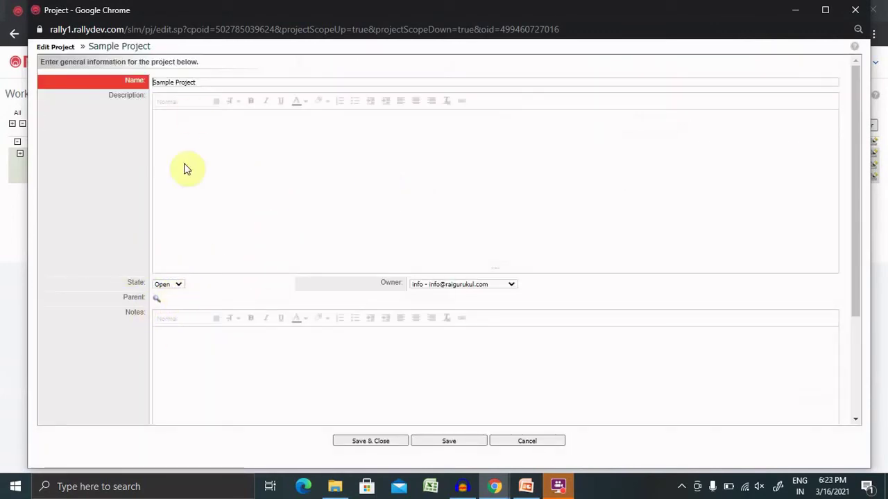
{"action": "left_click", "coordinate": [181, 285]}
{"action": "left_click", "coordinate": [261, 334]}
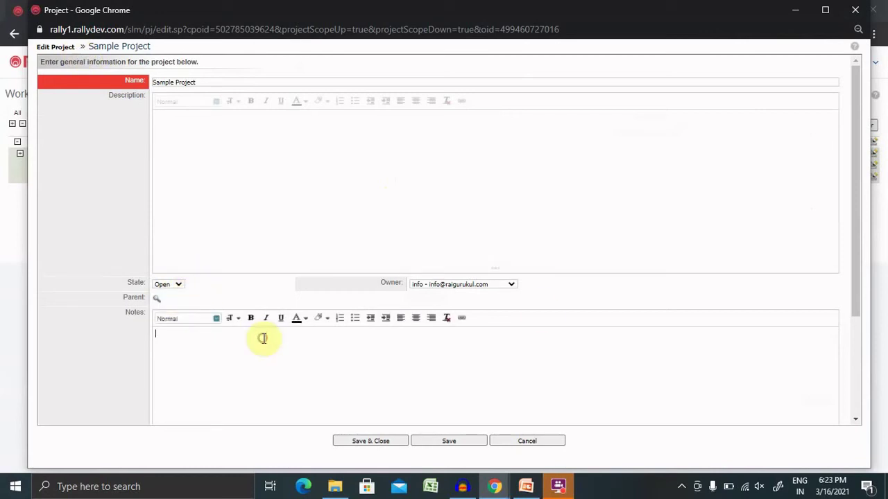
{"action": "left_click_drag", "start_coordinate": [856, 269], "coordinate": [885, 378]}
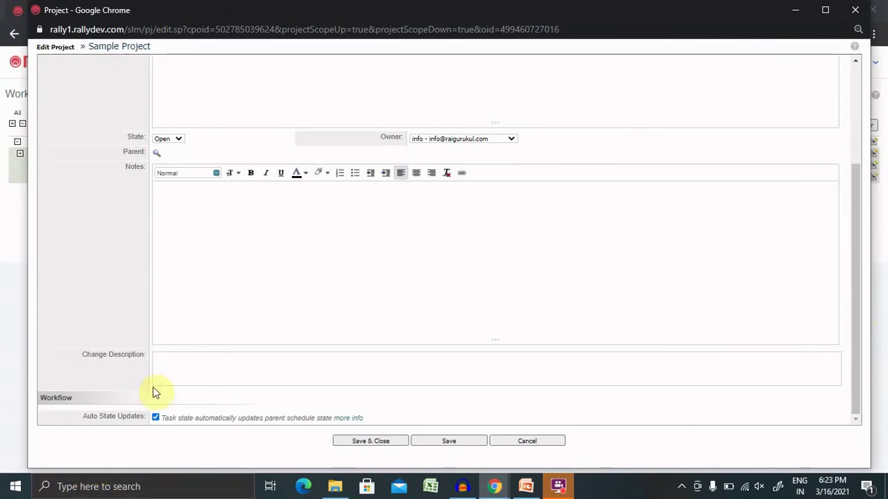
{"action": "left_click", "coordinate": [555, 443]}
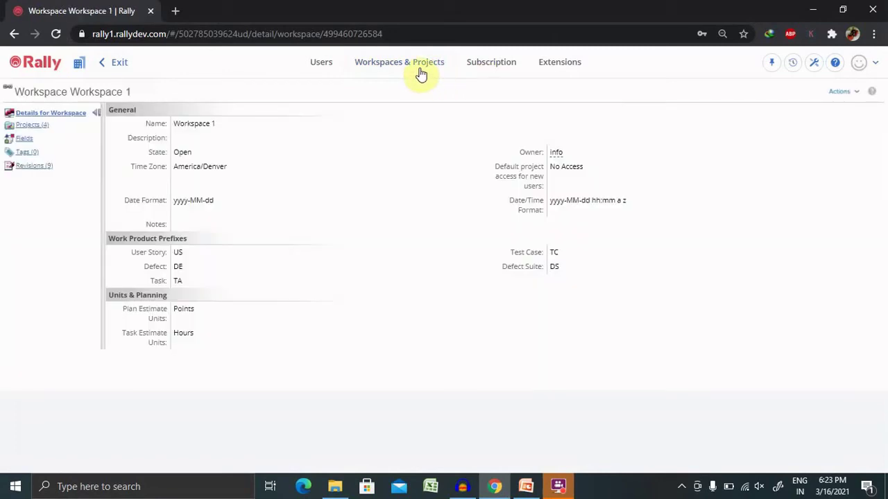
Step: Open Sample Project's edit form from the project list of Workspace 1 and close it without saving
{"action": "left_click", "coordinate": [39, 126]}
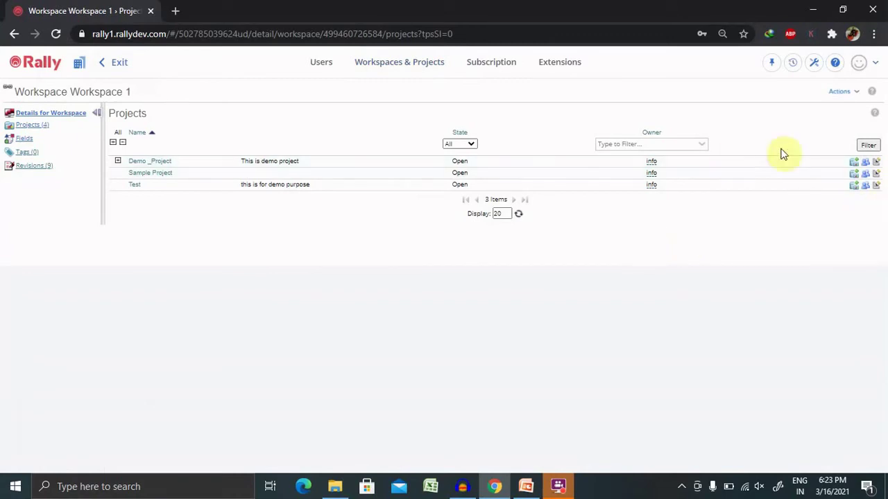
{"action": "left_click", "coordinate": [877, 174]}
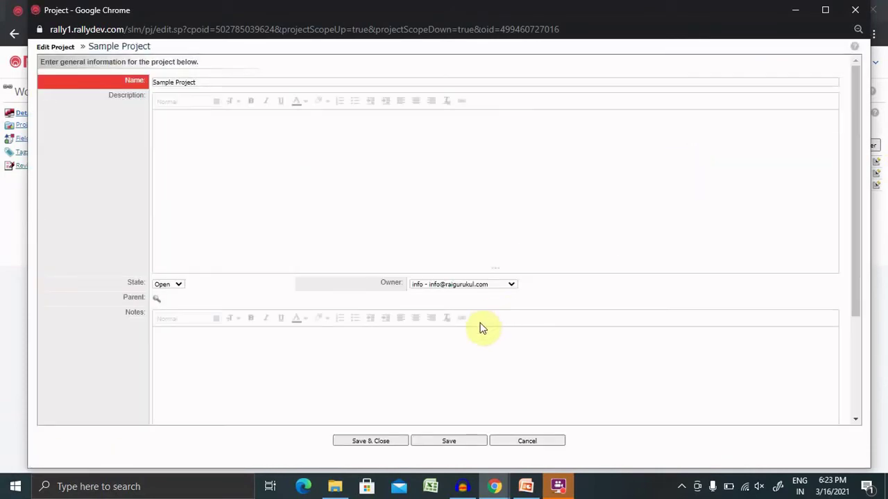
{"action": "left_click", "coordinate": [855, 10]}
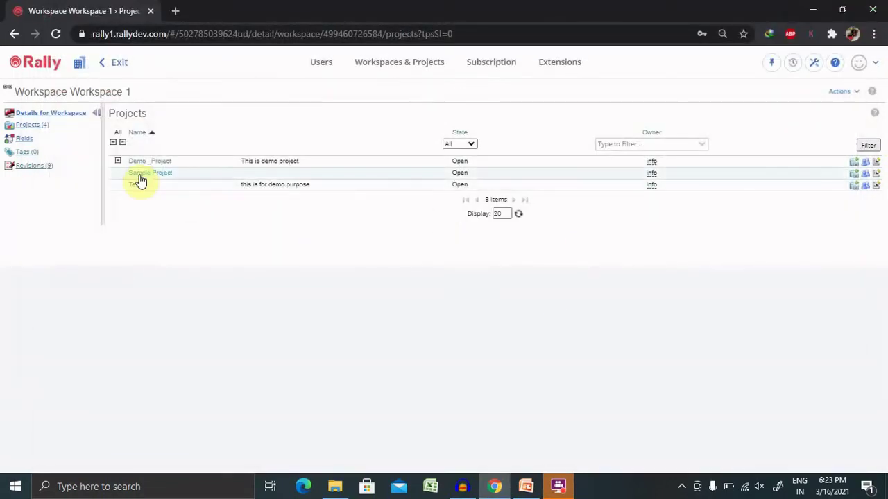
Step: Open Workspace 1 for editing, review its general settings, work product prefixes and estimate units, and close the form without saving
{"action": "left_click", "coordinate": [839, 92]}
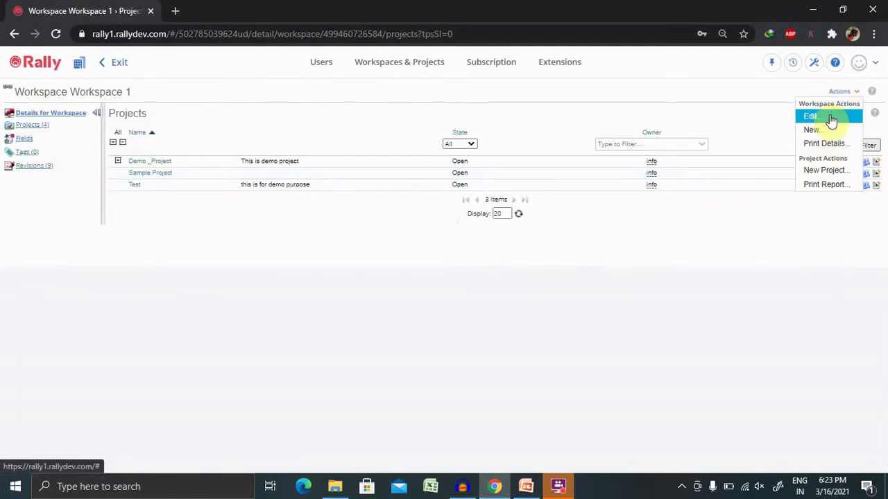
{"action": "left_click", "coordinate": [831, 118]}
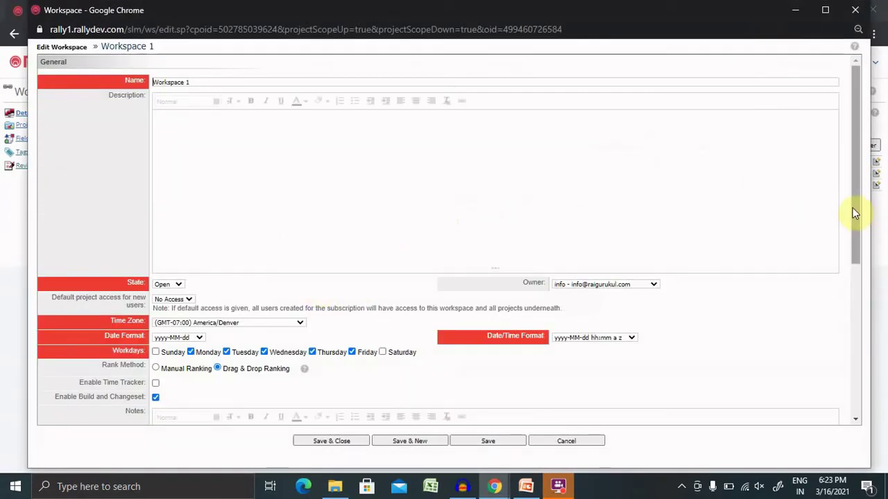
{"action": "left_click_drag", "start_coordinate": [855, 207], "coordinate": [884, 290]}
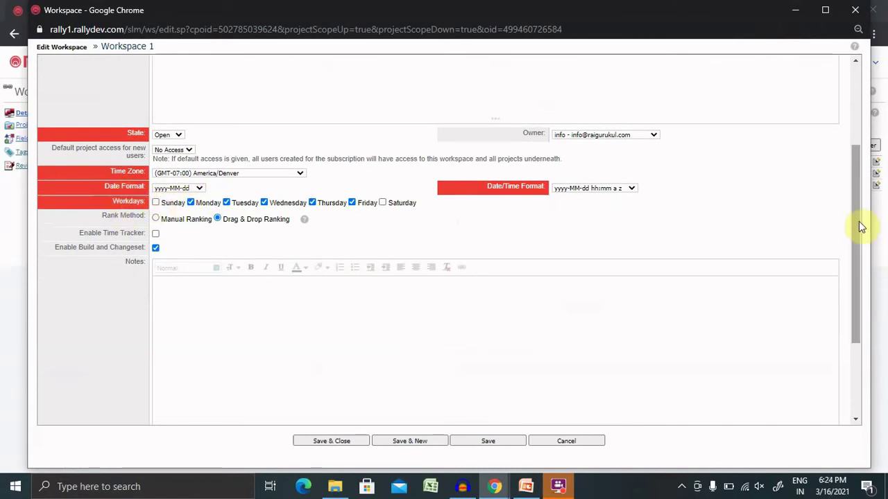
{"action": "left_click_drag", "start_coordinate": [858, 224], "coordinate": [884, 356]}
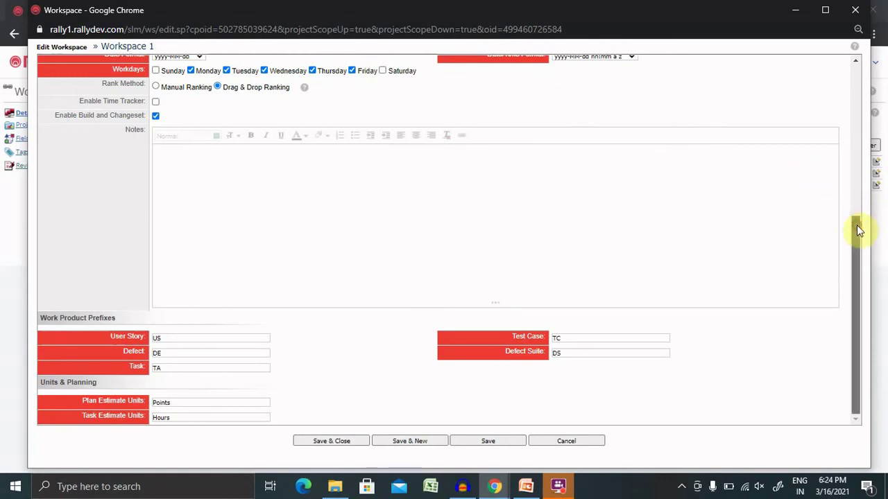
{"action": "left_click_drag", "start_coordinate": [857, 224], "coordinate": [824, 62]}
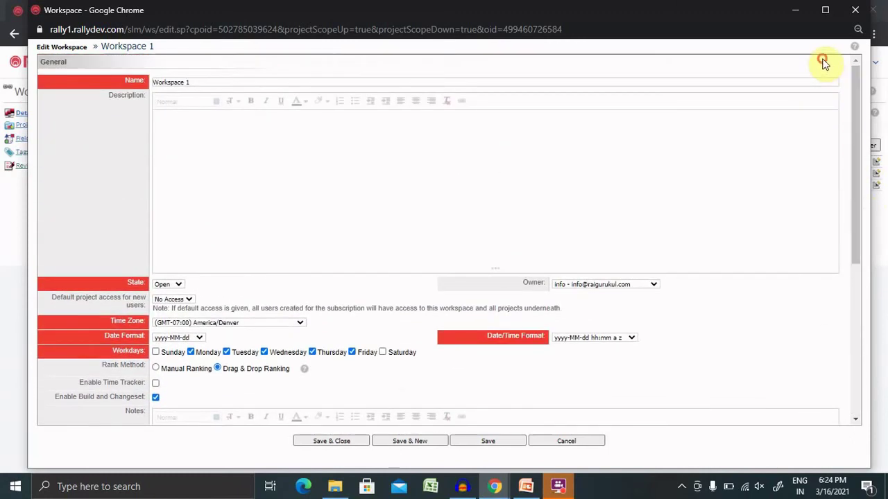
{"action": "left_click", "coordinate": [857, 10]}
Step: Open the form for creating a new workspace, look at its fields and close it without saving
{"action": "left_click", "coordinate": [851, 91]}
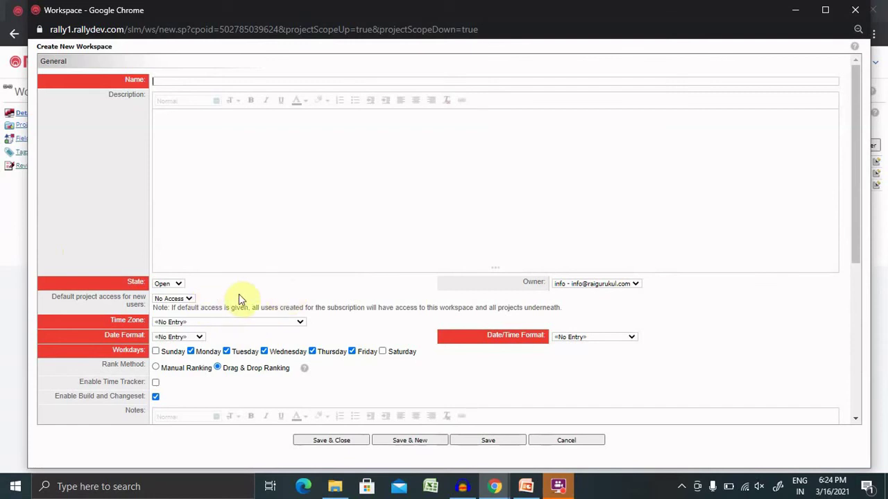
{"action": "left_click", "coordinate": [852, 9]}
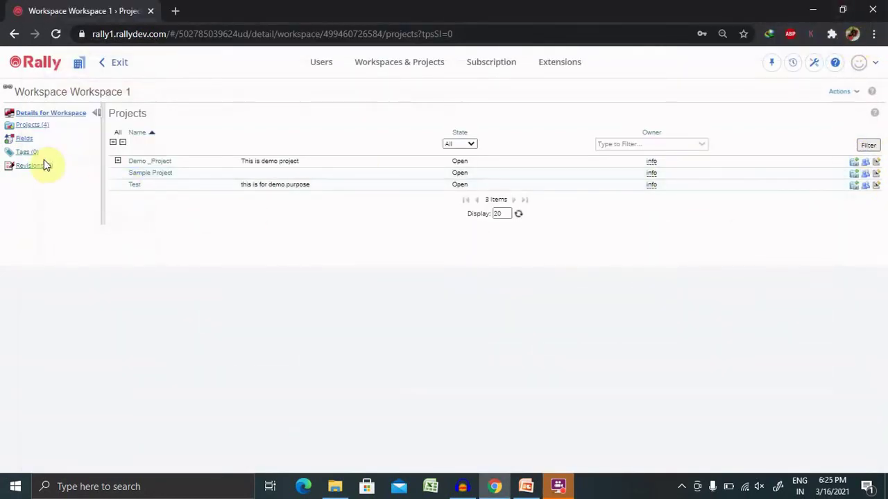
Step: View the subscription details and check the State filter options in the Workspaces & Projects list
{"action": "left_click", "coordinate": [495, 66]}
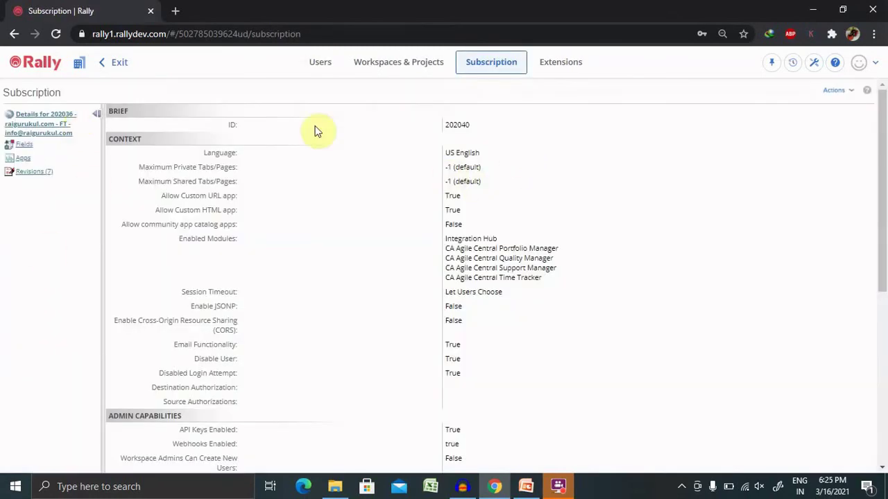
{"action": "left_click", "coordinate": [392, 65]}
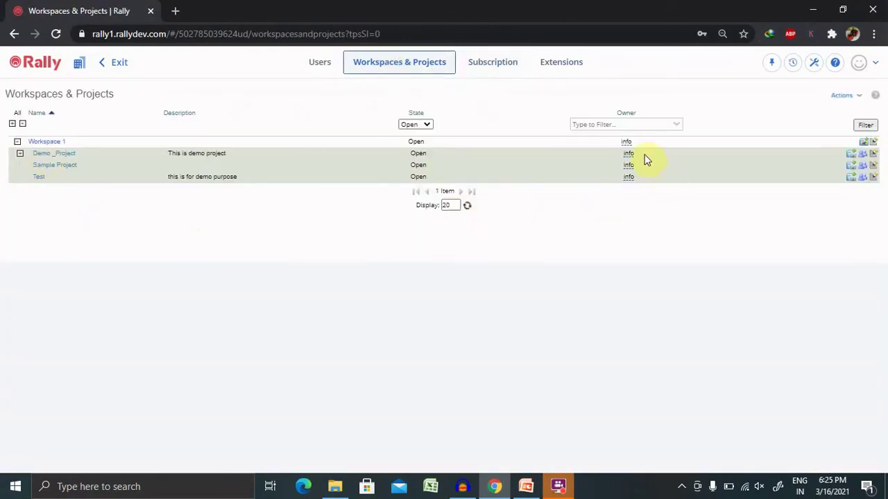
{"action": "left_click", "coordinate": [416, 126]}
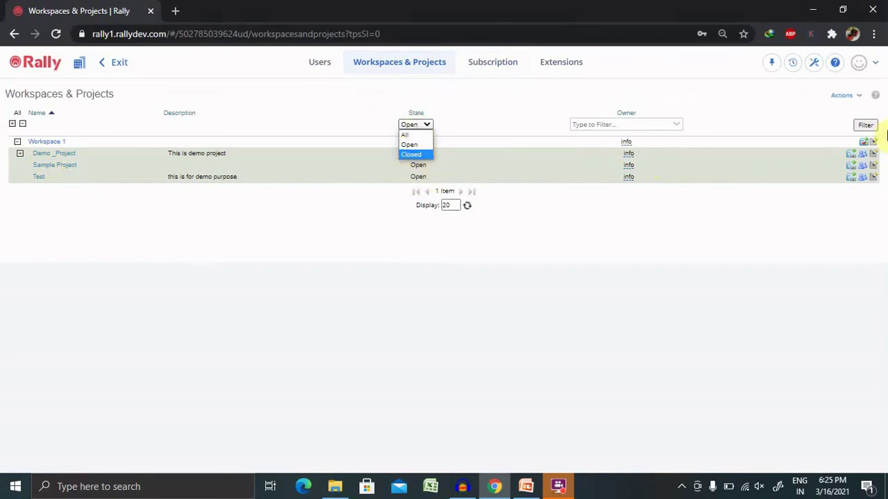
{"action": "left_click", "coordinate": [854, 95]}
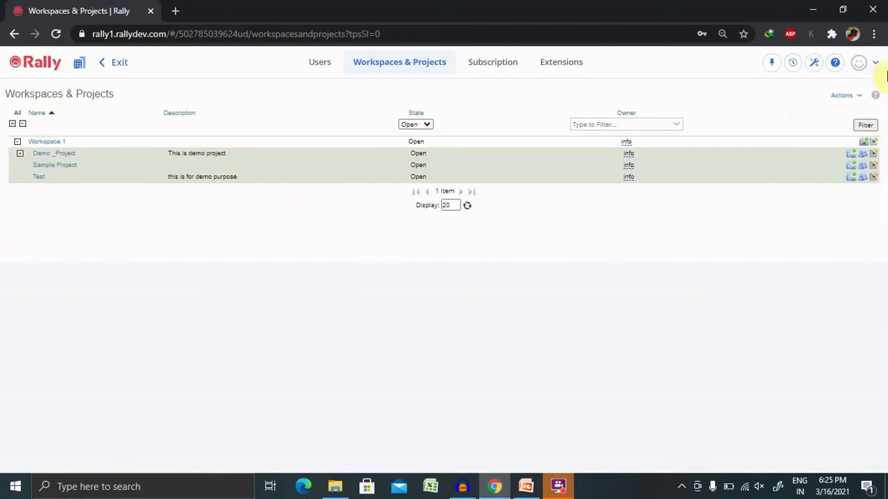
{"action": "left_click", "coordinate": [857, 97]}
Step: Open Workspace 1's details and its edit form, and review the fields from the description down to the estimate units
{"action": "left_click", "coordinate": [36, 142]}
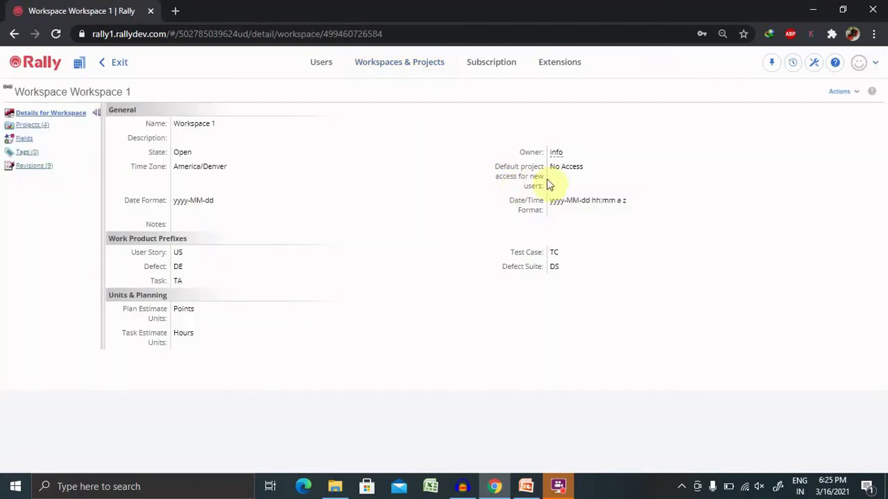
{"action": "left_click", "coordinate": [875, 92]}
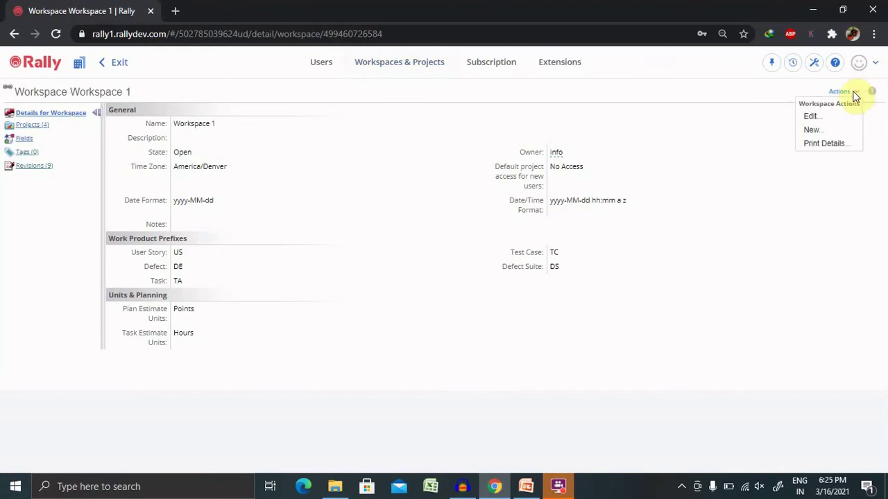
{"action": "left_click", "coordinate": [818, 121]}
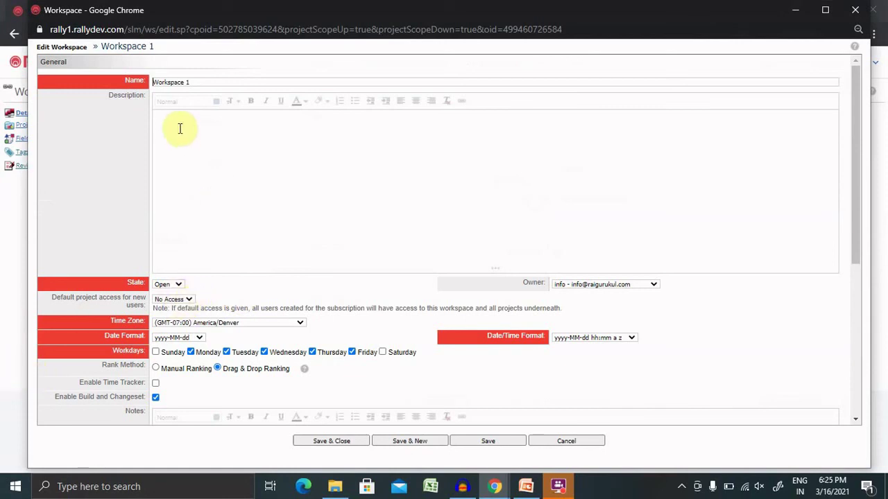
{"action": "left_click", "coordinate": [199, 103]}
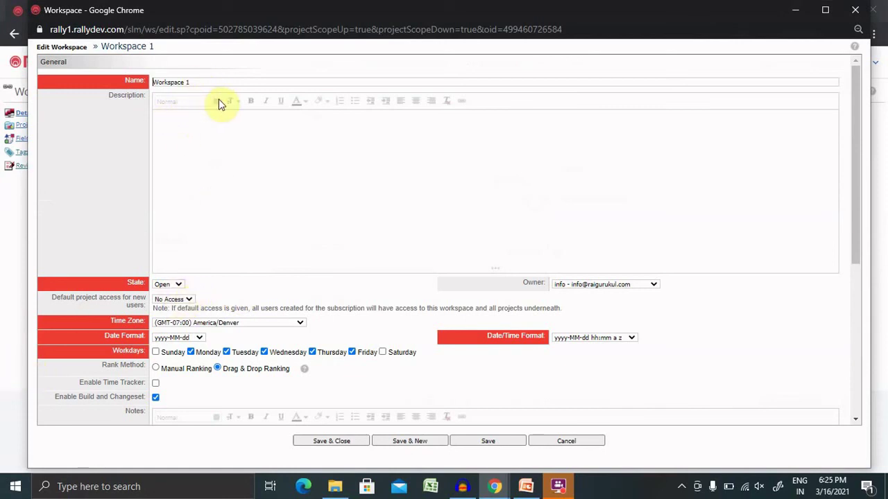
{"action": "left_click", "coordinate": [152, 123]}
{"action": "left_click", "coordinate": [190, 145]}
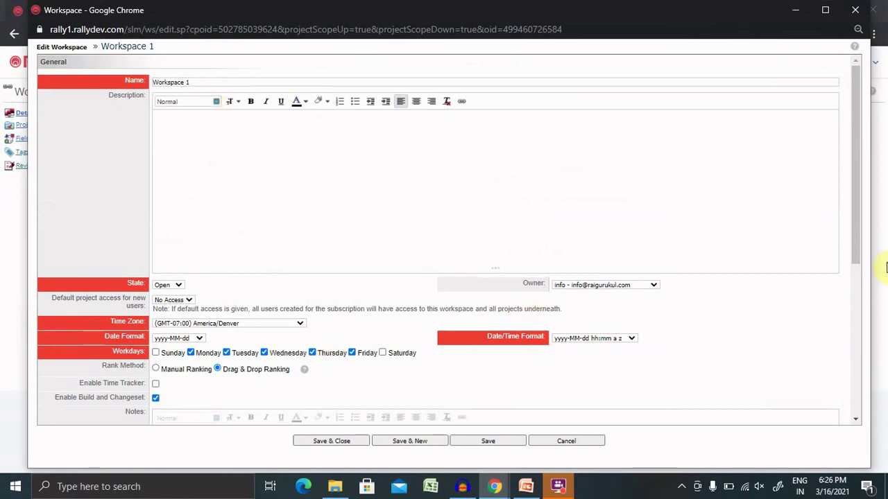
{"action": "left_click_drag", "start_coordinate": [858, 233], "coordinate": [884, 458]}
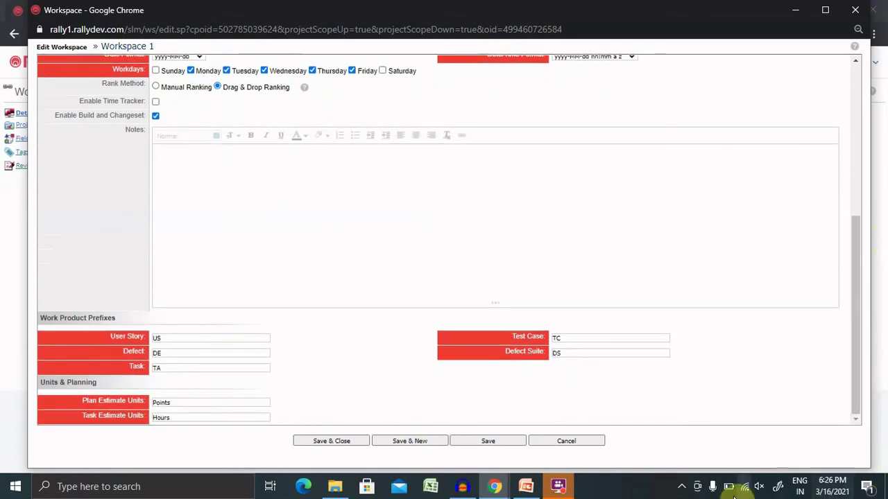
{"action": "left_click", "coordinate": [566, 494]}
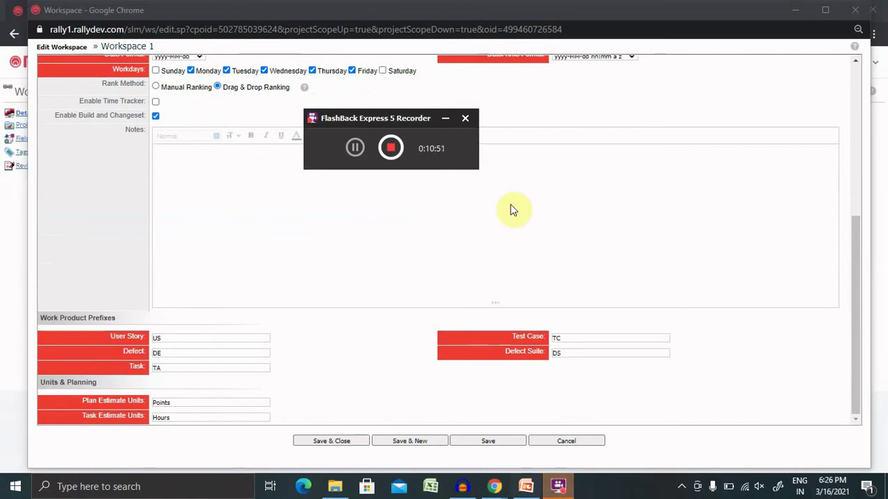
{"action": "left_click", "coordinate": [643, 195]}
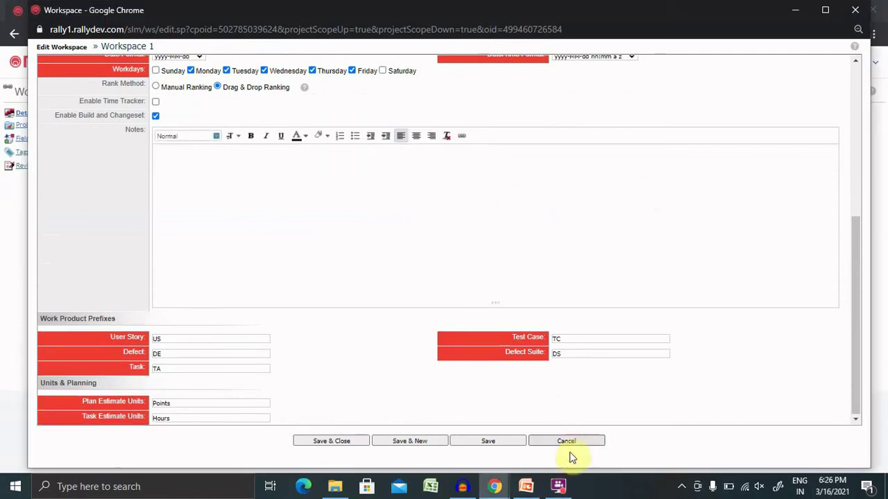
{"action": "mouse_move", "coordinate": [531, 491]}
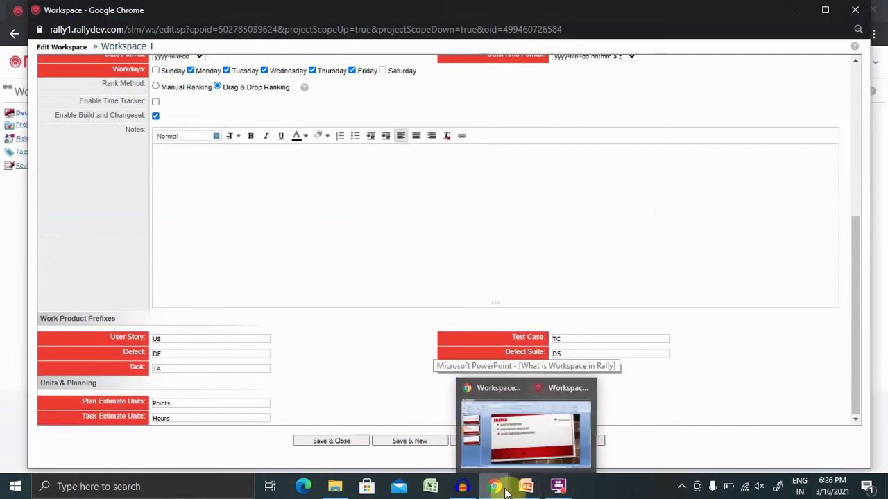
{"action": "mouse_move", "coordinate": [561, 490]}
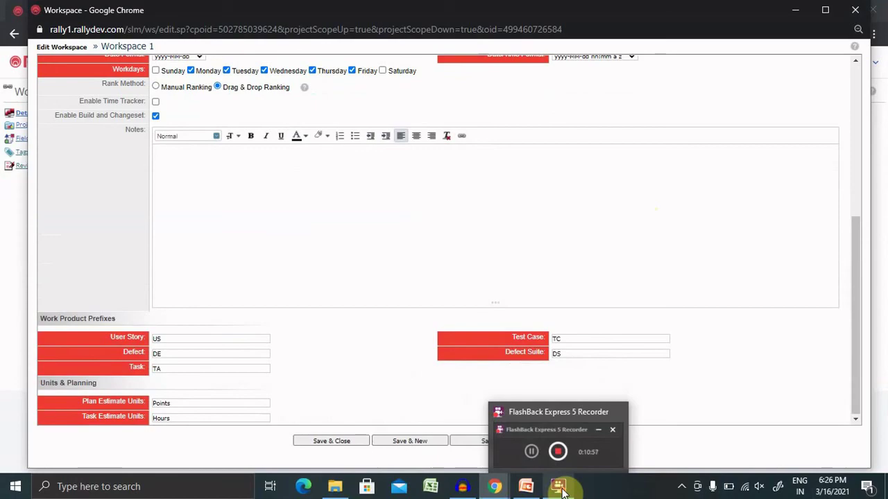